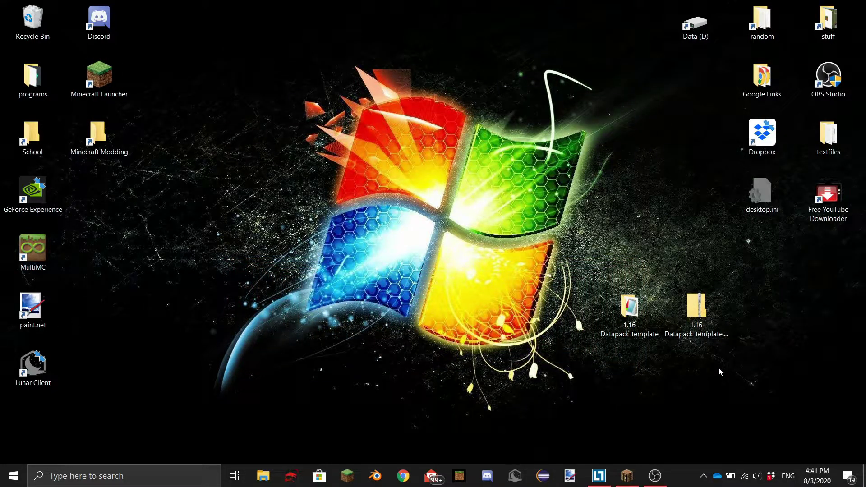
# Step: Look over the template zip's actions, then open the desktop's 1.16 Datapack_template folder
pyautogui.click(689, 315)
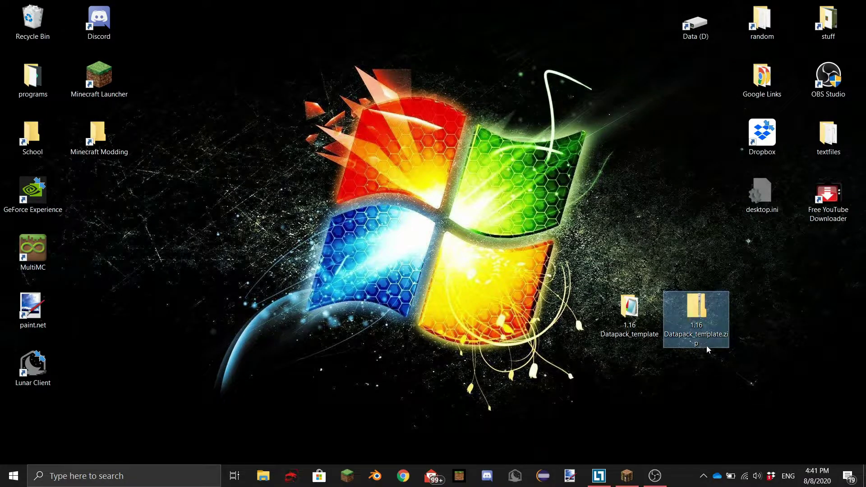
pyautogui.rightClick(694, 326)
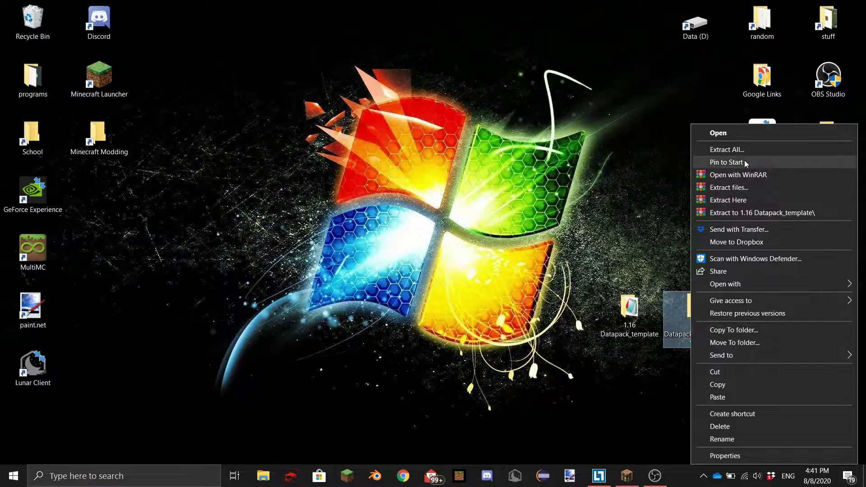
pyautogui.click(655, 210)
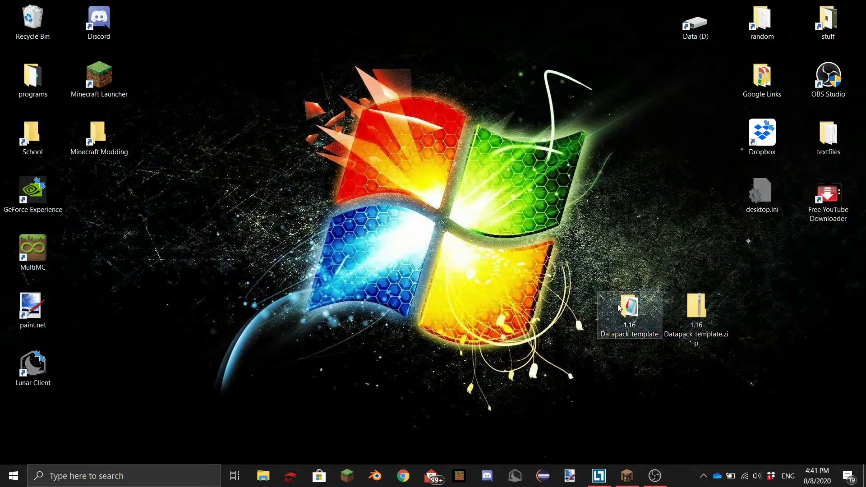
pyautogui.moveTo(657, 302)
pyautogui.mouseDown()
pyautogui.moveTo(620, 311)
pyautogui.moveTo(654, 300)
pyautogui.mouseUp()
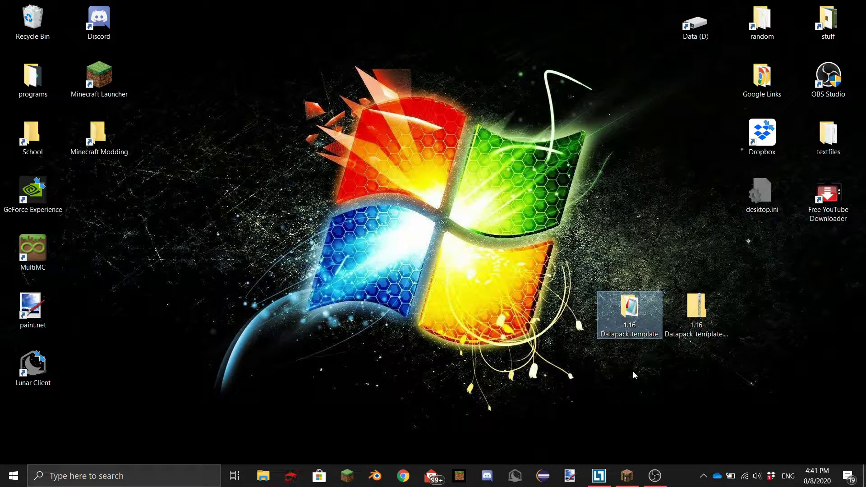
pyautogui.doubleClick(629, 312)
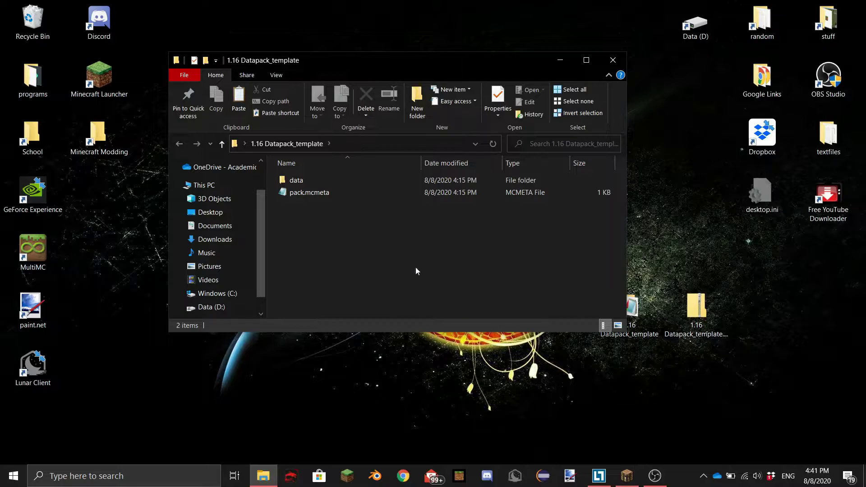
# Step: Change the pack.mcmeta description from '1.16 datapack template' to 'datapack tutorial', save and close Notepad
pyautogui.doubleClick(313, 192)
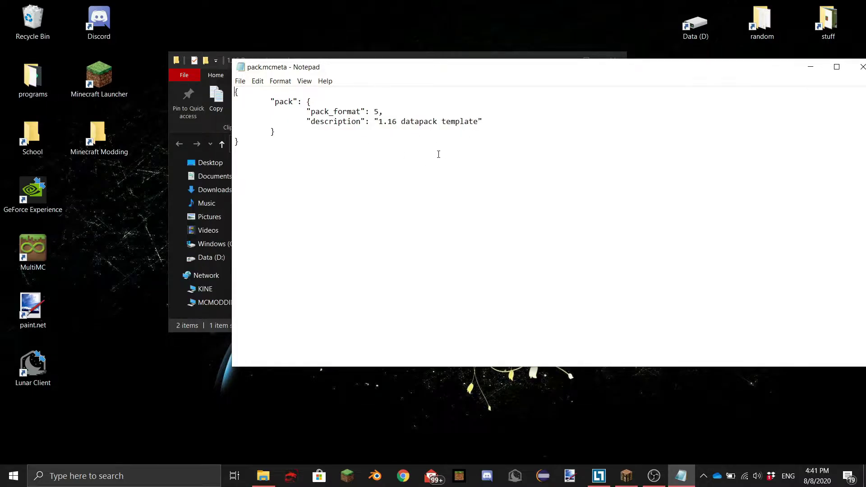
pyautogui.click(479, 122)
pyautogui.hotkey('ctrl', 'shift', 'Left')
pyautogui.hotkey('ctrl', 'shift', 'Left')
pyautogui.hotkey('ctrl', 'shift', 'Left')
pyautogui.hotkey('ctrl', 'shift', 'Left')
pyautogui.hotkey('ctrl', 'shift', 'Left')
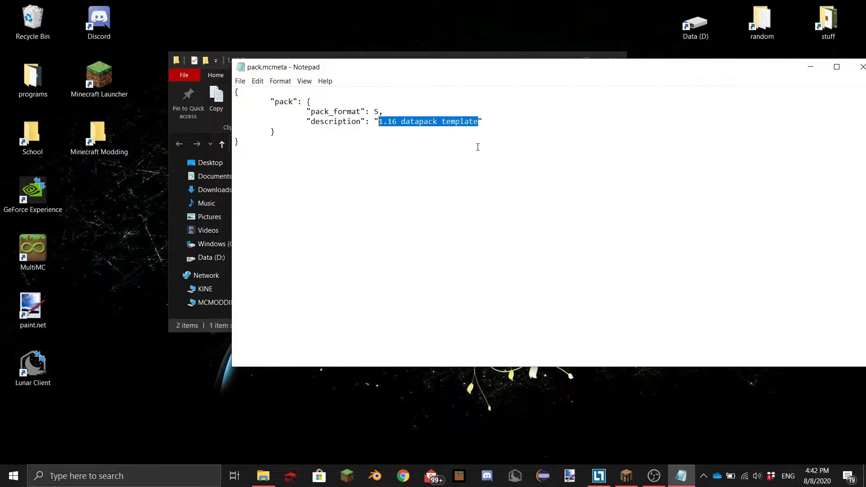
pyautogui.write('datapack tutorazi')
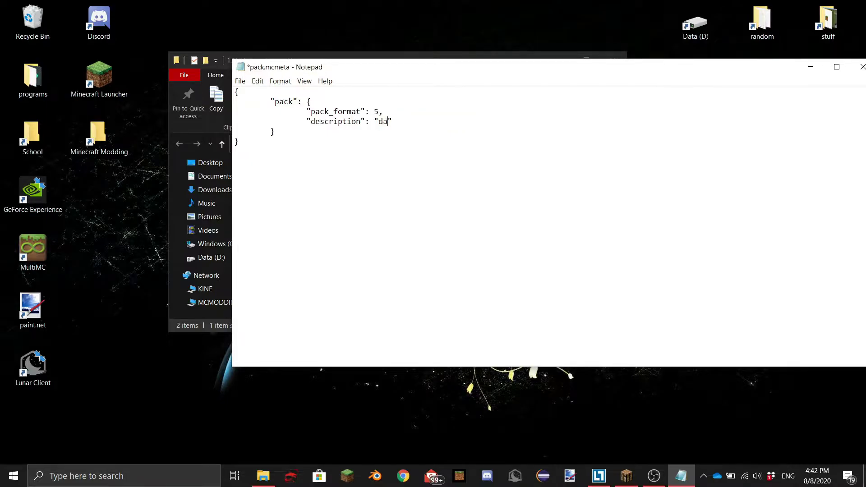
pyautogui.press('BackSpace')
pyautogui.press('BackSpace')
pyautogui.press('BackSpace')
pyautogui.write('ial')
pyautogui.hotkey('ctrl', 's')
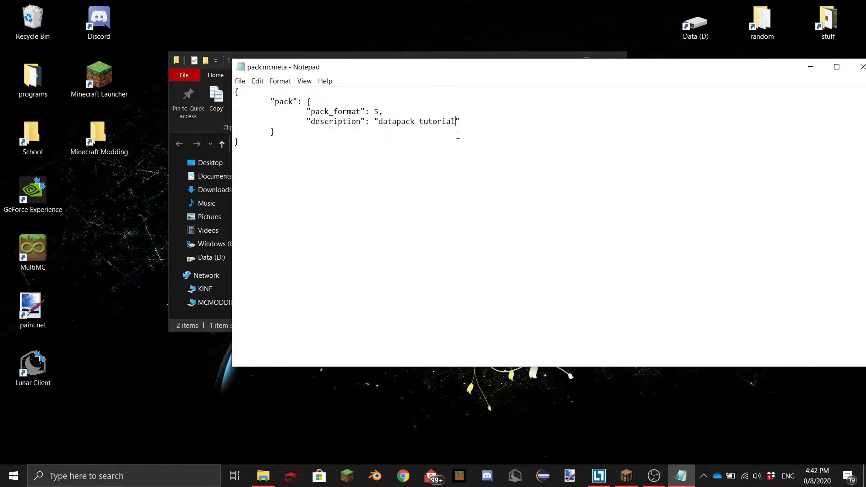
pyautogui.click(863, 67)
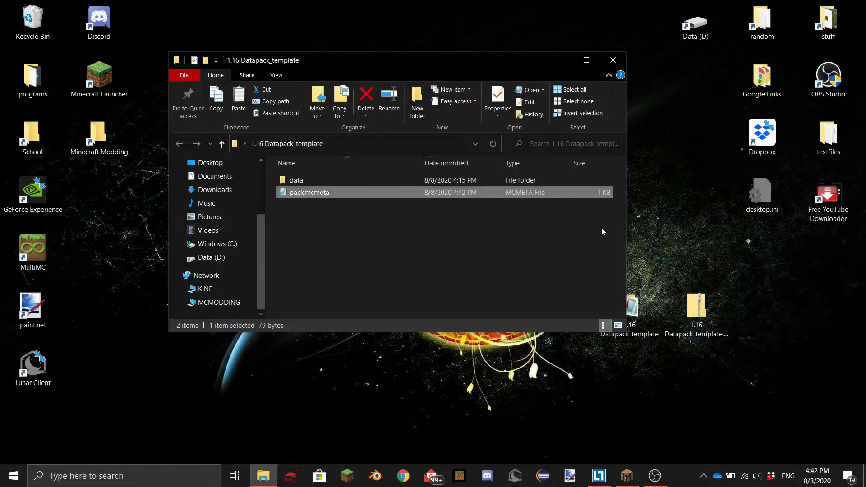
# Step: Browse into data > minecraft > dimension > example, then return to the minecraft folder
pyautogui.doubleClick(296, 180)
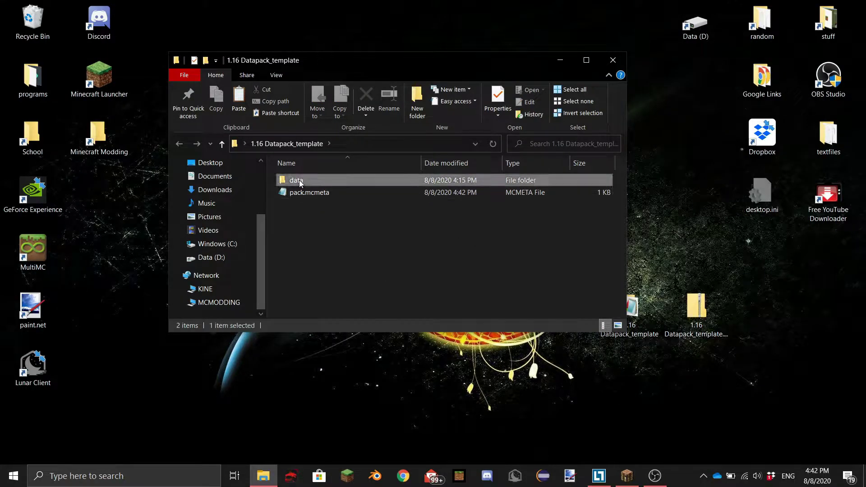
pyautogui.click(302, 145)
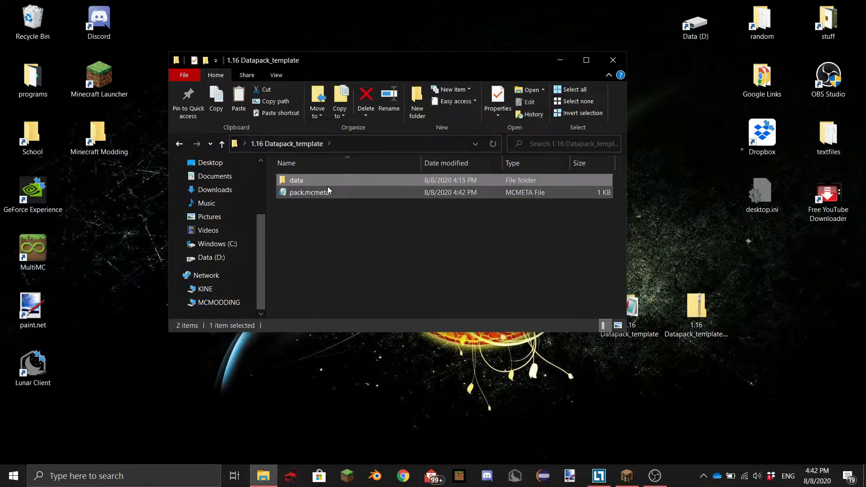
pyautogui.doubleClick(304, 183)
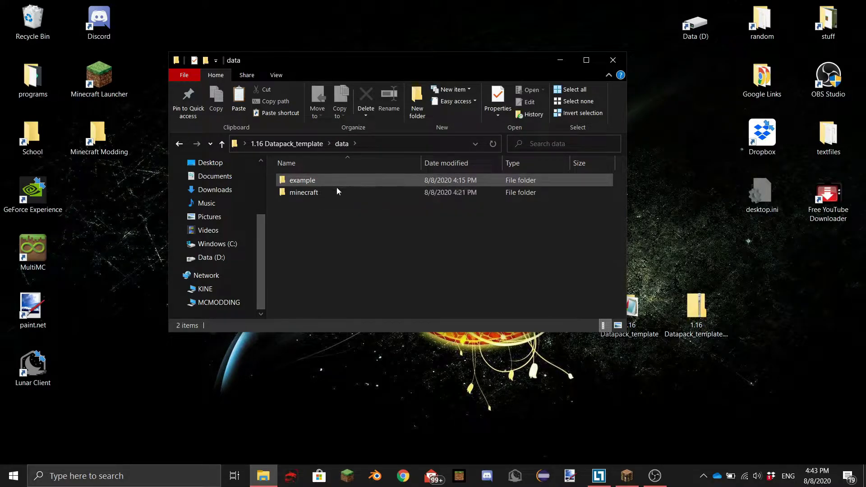
pyautogui.doubleClick(311, 194)
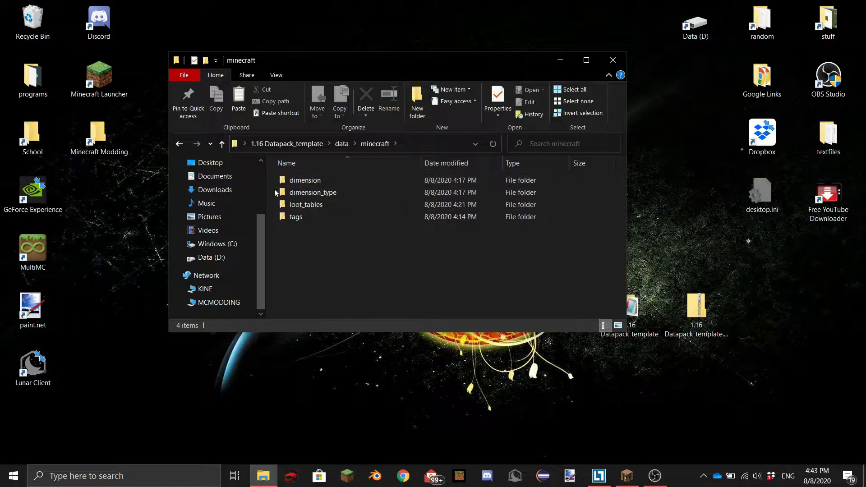
pyautogui.doubleClick(298, 181)
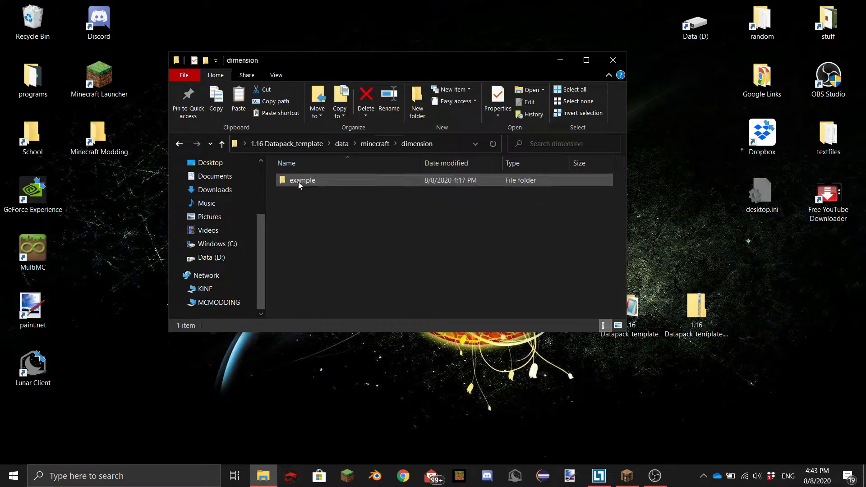
pyautogui.doubleClick(302, 181)
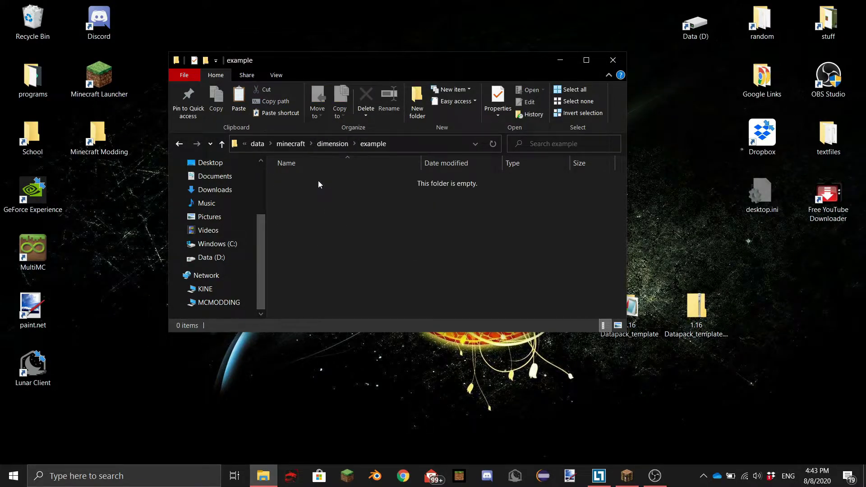
pyautogui.click(337, 144)
pyautogui.click(361, 144)
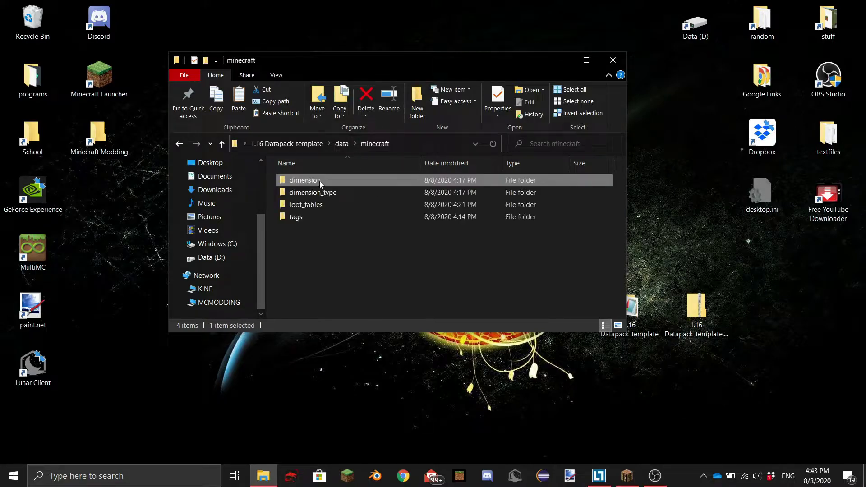
# Step: Look inside dimension_type and loot_tables, then open the minecraft tags folder
pyautogui.click(321, 192)
pyautogui.doubleClick(322, 191)
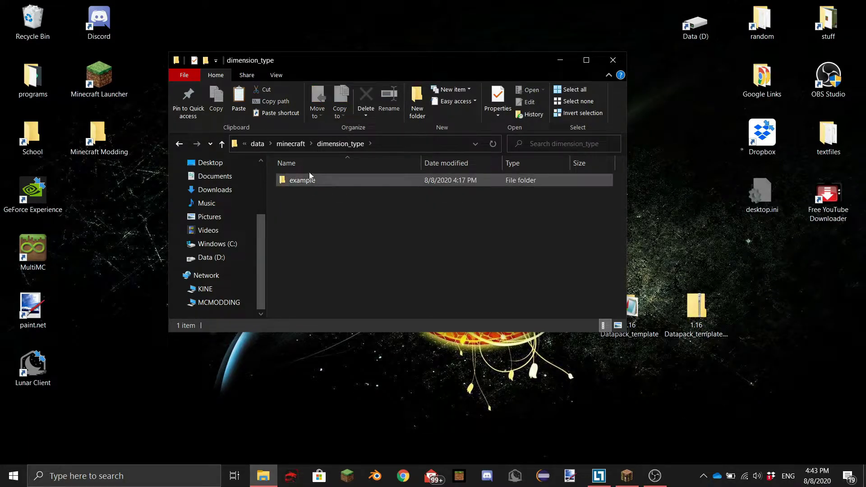
pyautogui.click(291, 143)
pyautogui.click(294, 182)
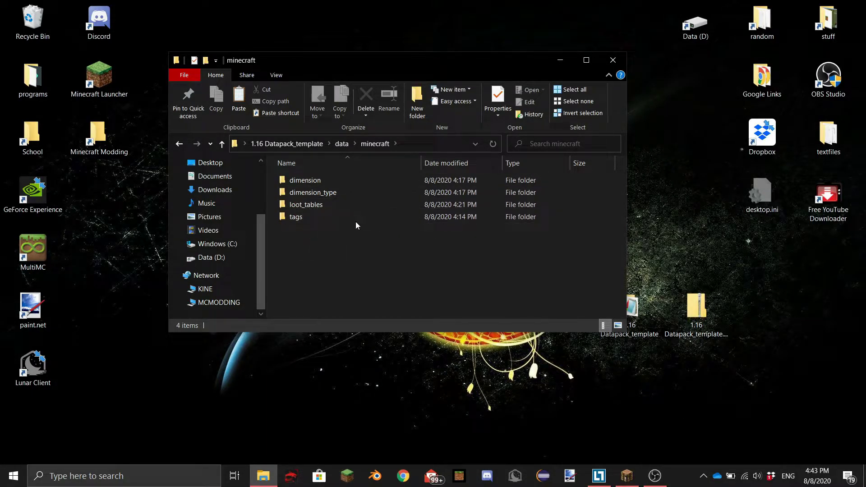
pyautogui.doubleClick(302, 205)
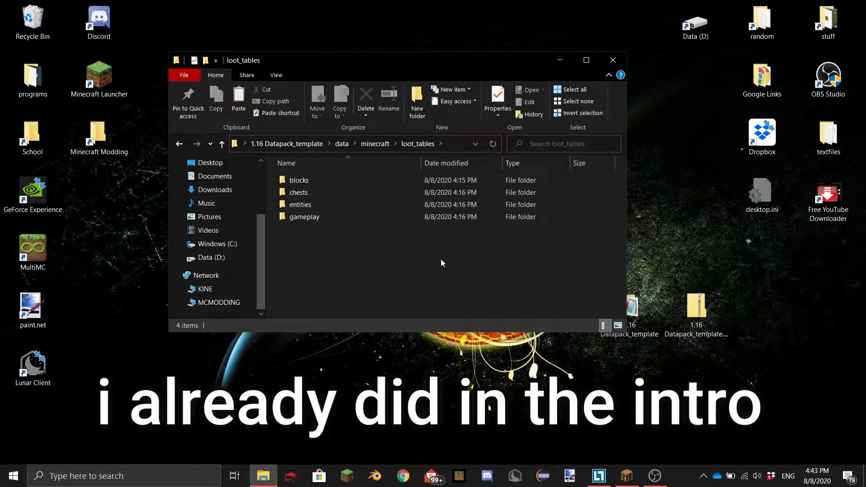
pyautogui.press('BackSpace')
pyautogui.doubleClick(342, 217)
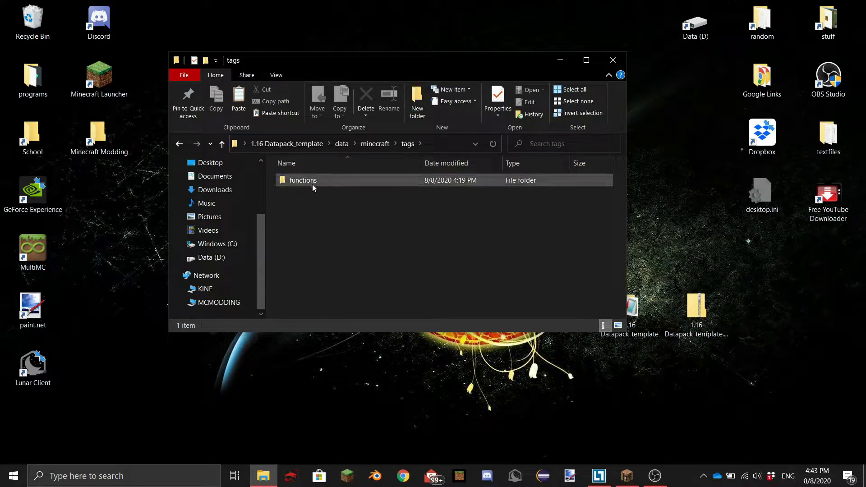
# Step: Open tags > functions, view tick.json, and close it in Notepad
pyautogui.doubleClick(301, 180)
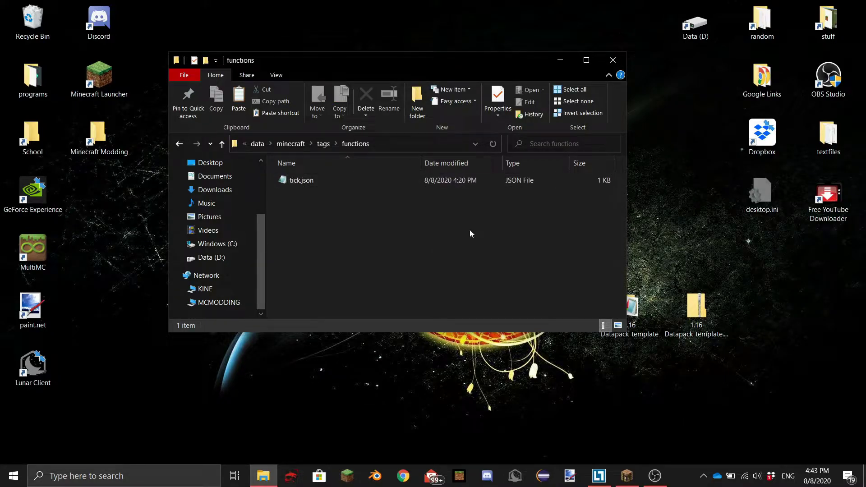
pyautogui.click(306, 180)
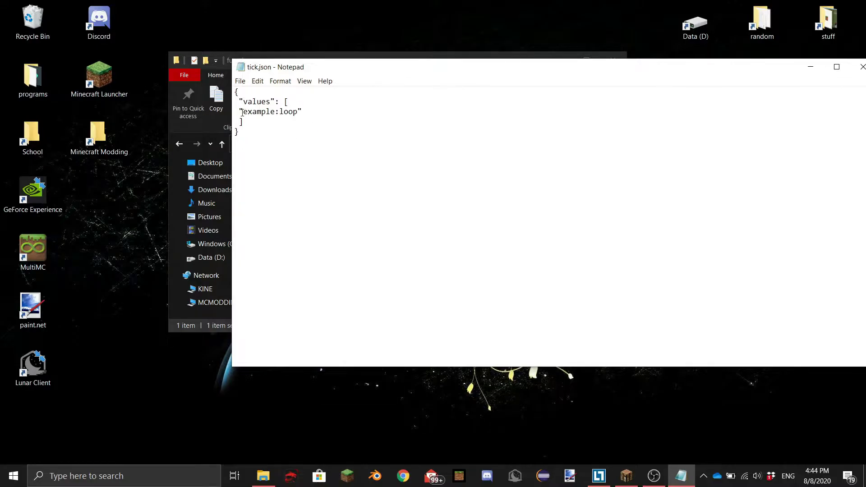
pyautogui.moveTo(306, 68); pyautogui.dragTo(300, 92)
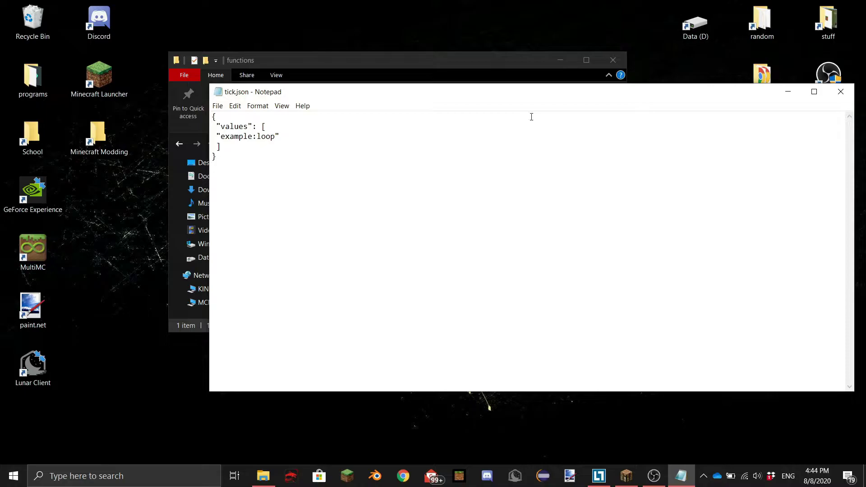
pyautogui.click(841, 92)
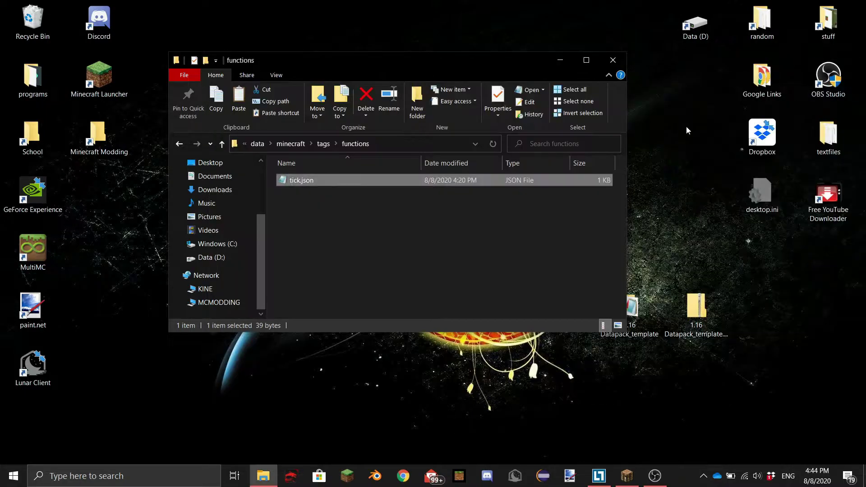
# Step: Go back up to the data folder and open the example namespace folder
pyautogui.click(290, 143)
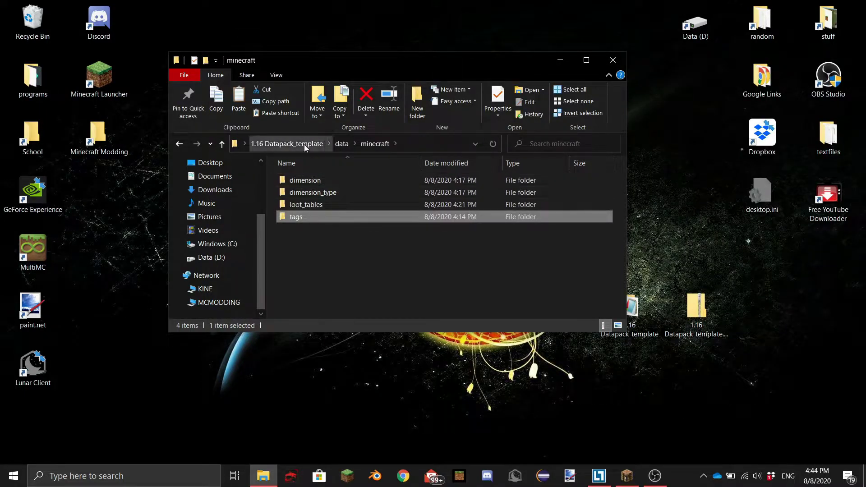
pyautogui.click(343, 144)
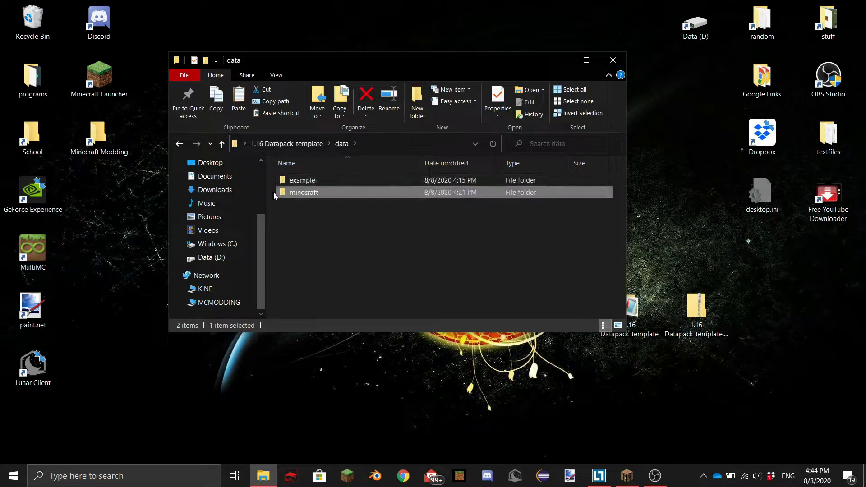
pyautogui.doubleClick(303, 182)
pyautogui.click(386, 216)
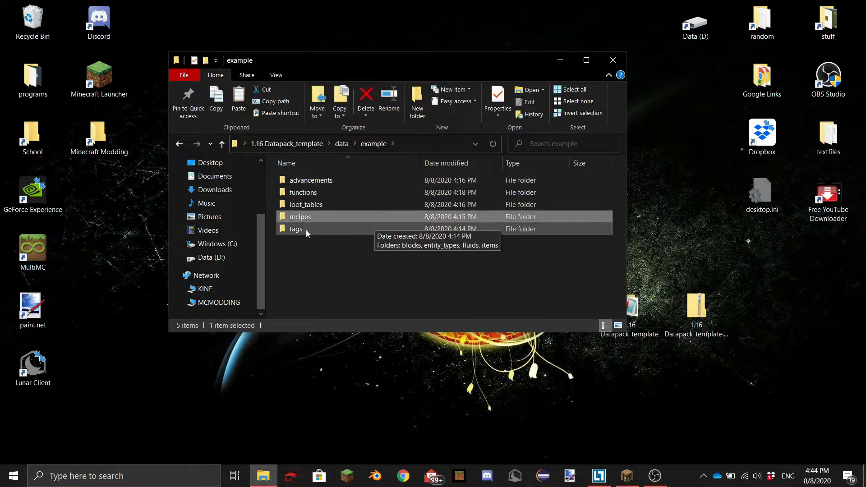
# Step: Open functions > loop.mcfunction, write 'say subscribe', and save it
pyautogui.doubleClick(307, 193)
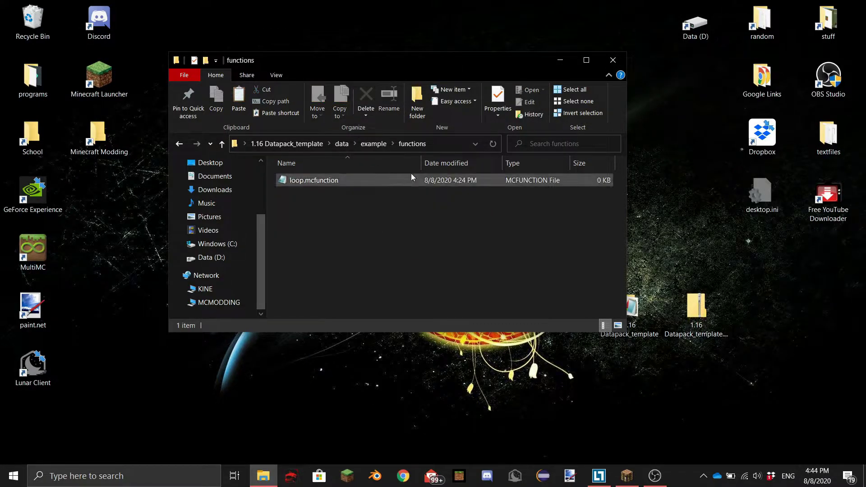
pyautogui.doubleClick(335, 180)
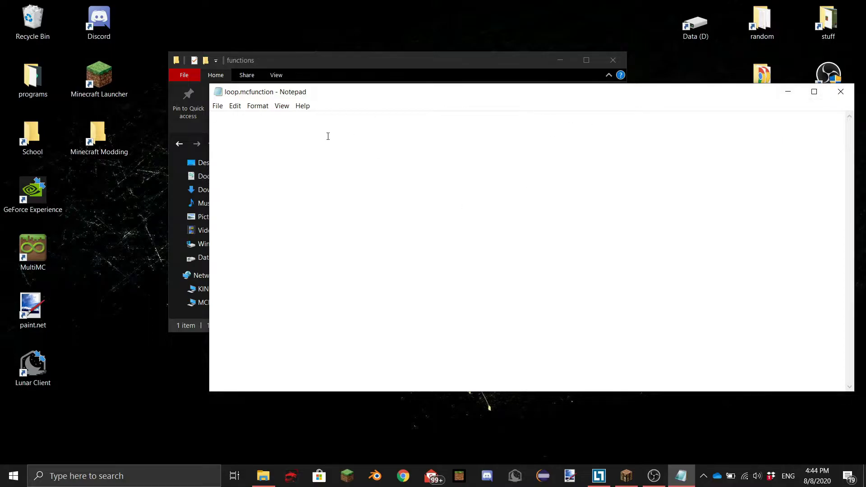
pyautogui.moveTo(371, 92); pyautogui.dragTo(279, 75)
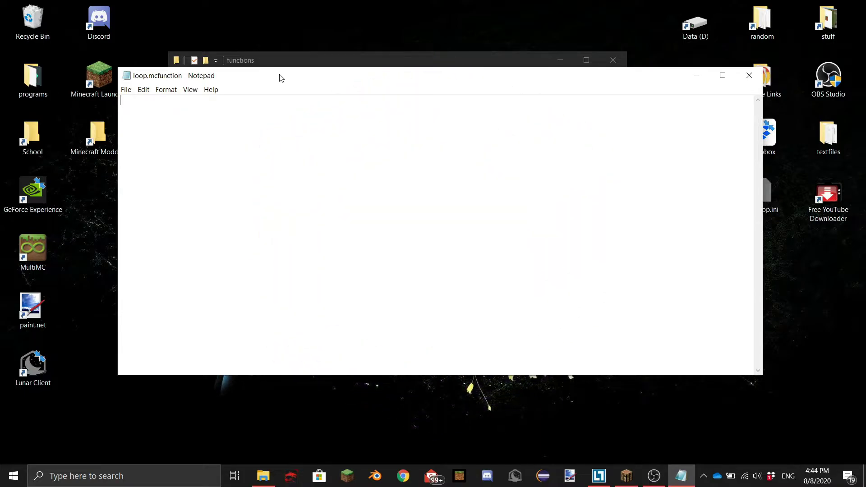
pyautogui.moveTo(280, 77); pyautogui.dragTo(324, 72)
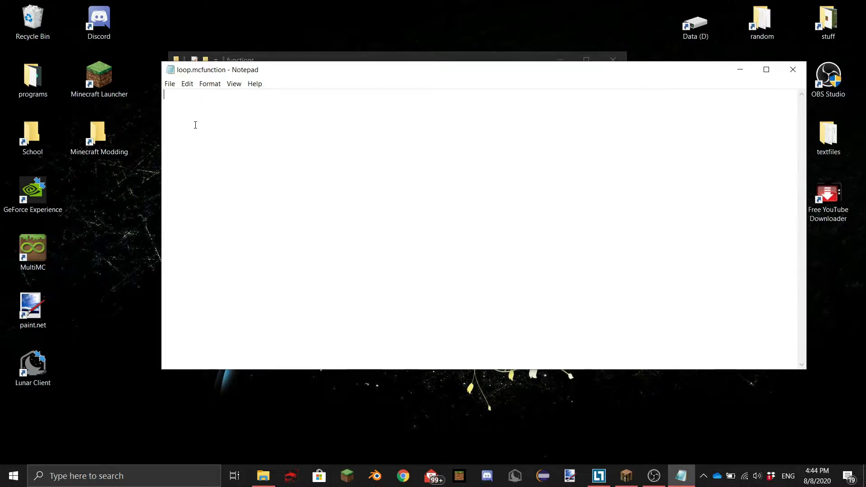
pyautogui.write('say')
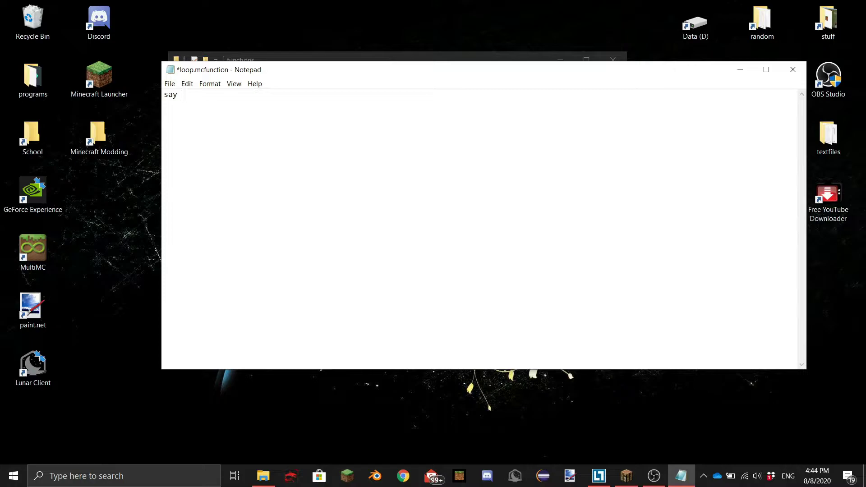
pyautogui.write('subscribe')
pyautogui.hotkey('ctrl', 's')
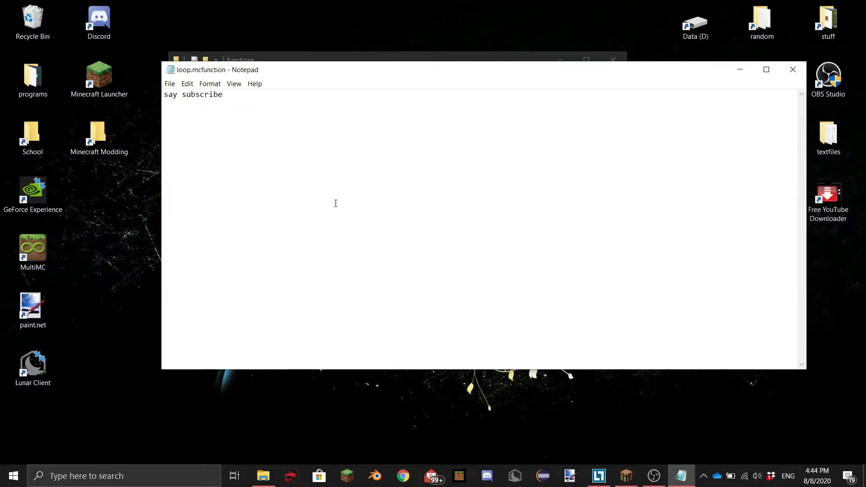
pyautogui.click(234, 83)
pyautogui.click(234, 83)
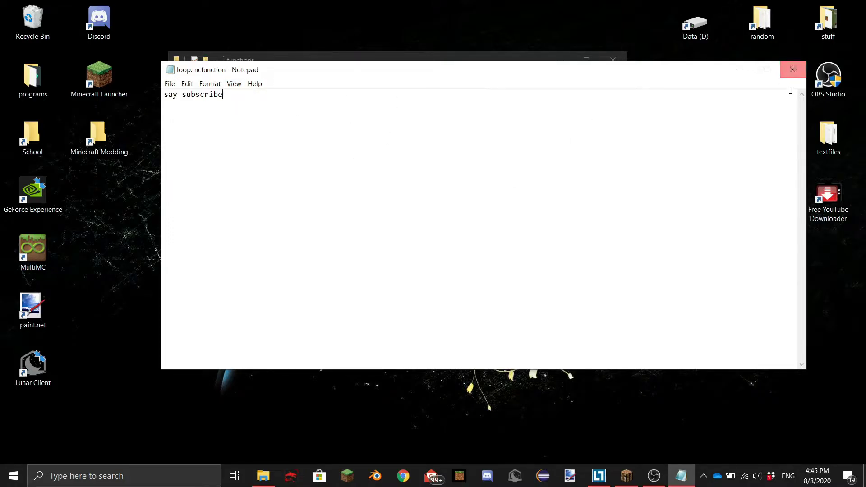
# Step: Close the editor and go back up to the example folder with its five subfolders
pyautogui.click(789, 76)
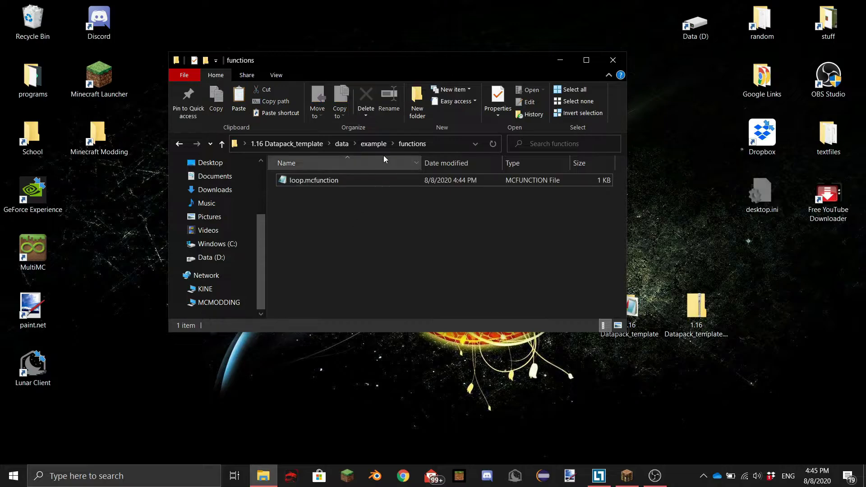
pyautogui.hotkey('alt', 'Up')
pyautogui.click(389, 259)
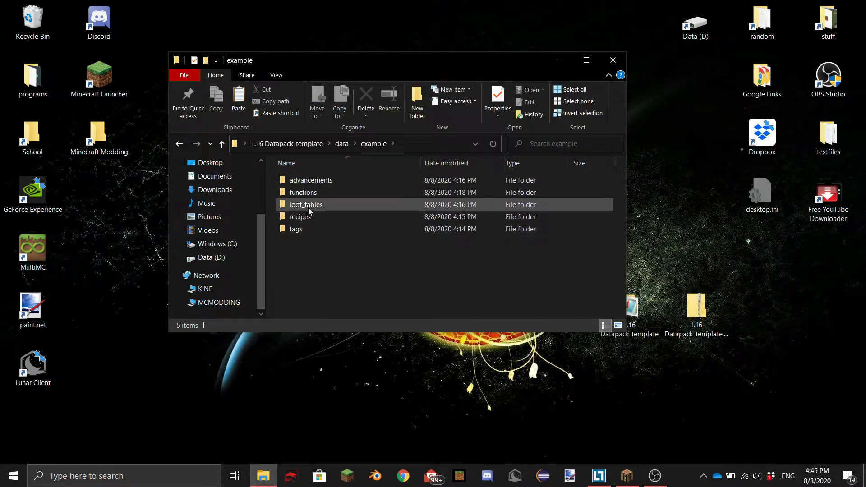
pyautogui.click(328, 220)
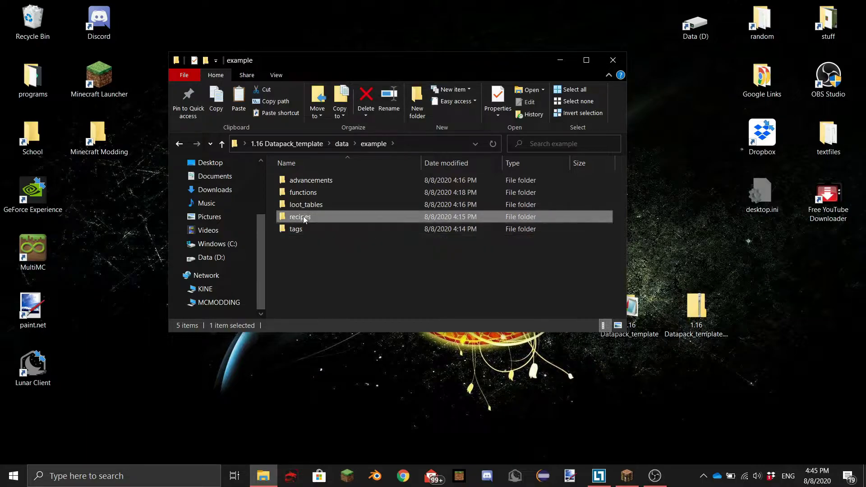
pyautogui.click(396, 283)
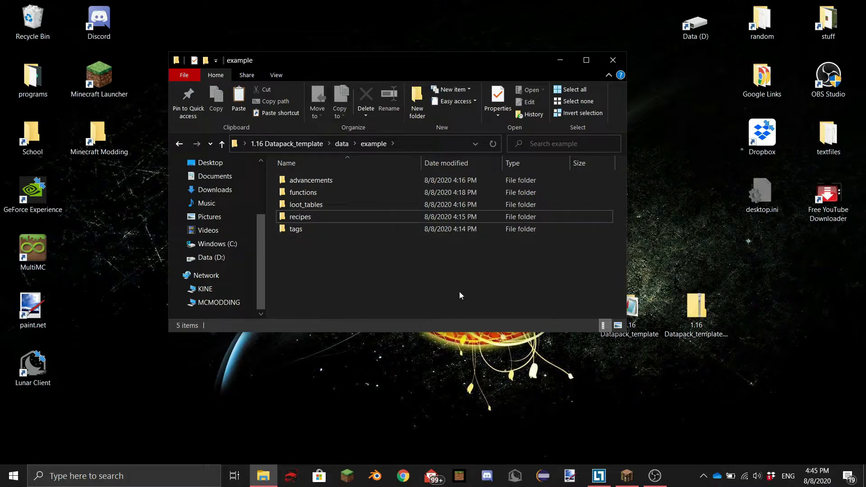
# Step: Switch to Minecraft and start setting up a new world
pyautogui.click(429, 221)
pyautogui.click(424, 311)
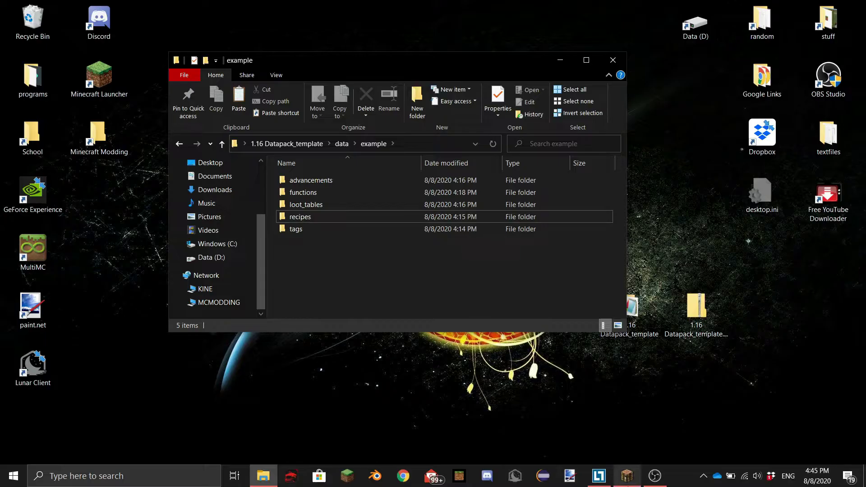
pyautogui.click(628, 476)
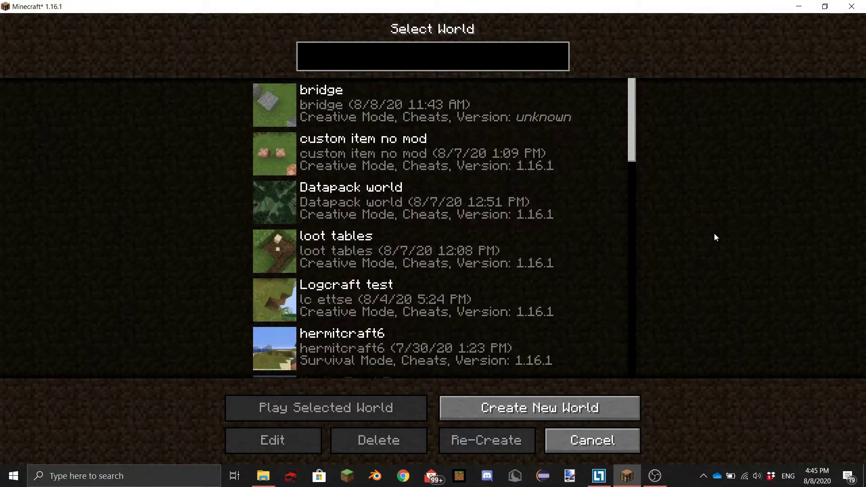
pyautogui.click(502, 410)
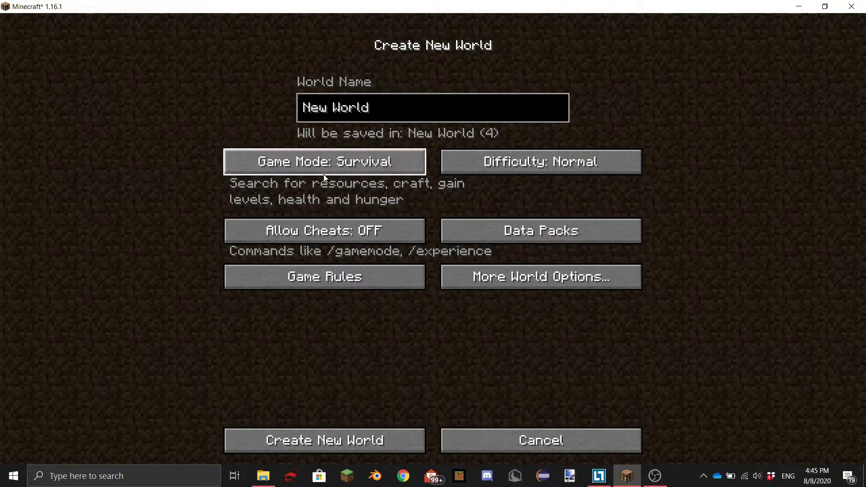
# Step: Create a Creative world with cheats on, named 'datapack tutorial'
pyautogui.click(357, 165)
pyautogui.click(356, 164)
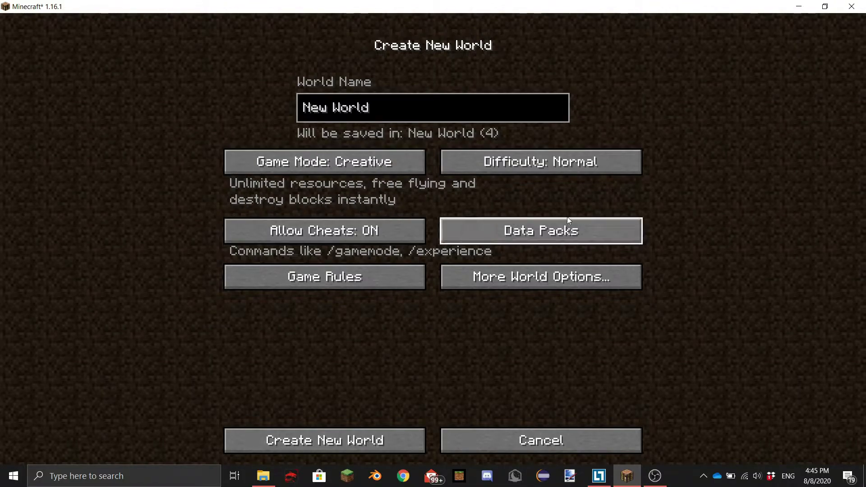
pyautogui.click(449, 119)
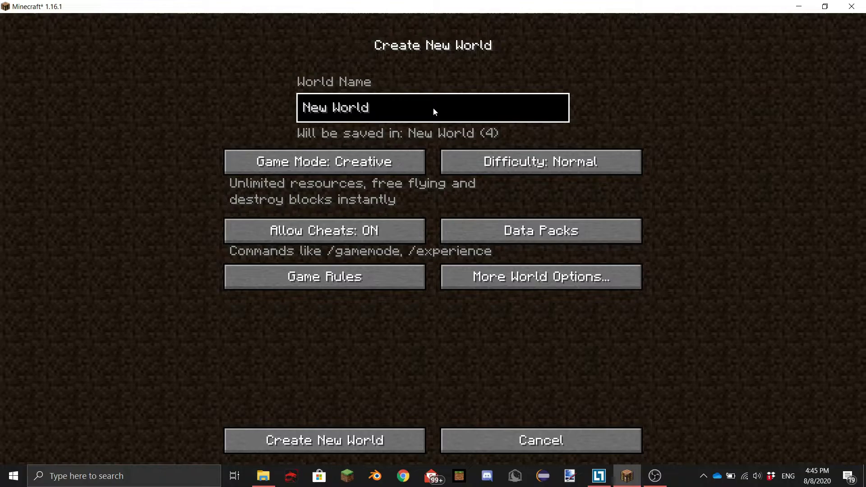
pyautogui.hotkey('ctrl', 'a')
pyautogui.press('BackSpace')
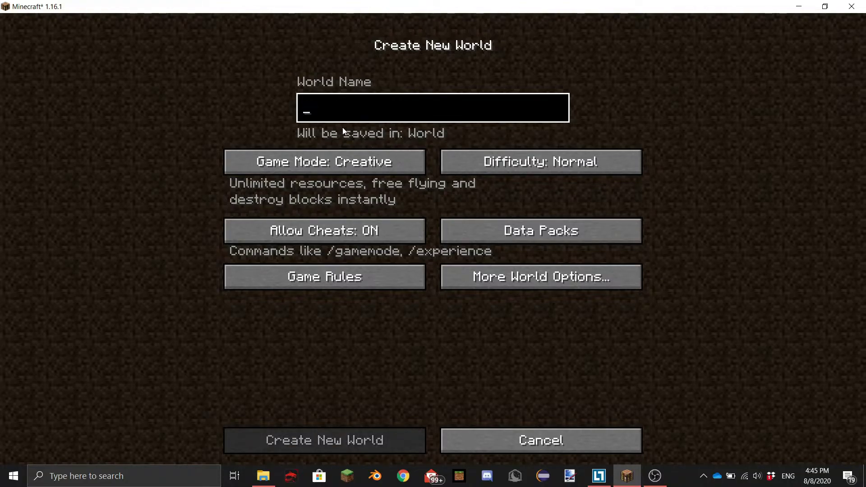
pyautogui.write('dat')
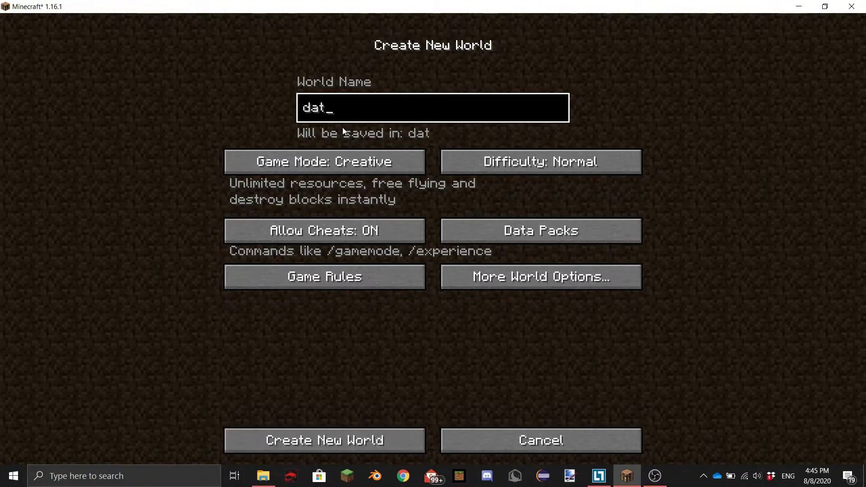
pyautogui.write('apack')
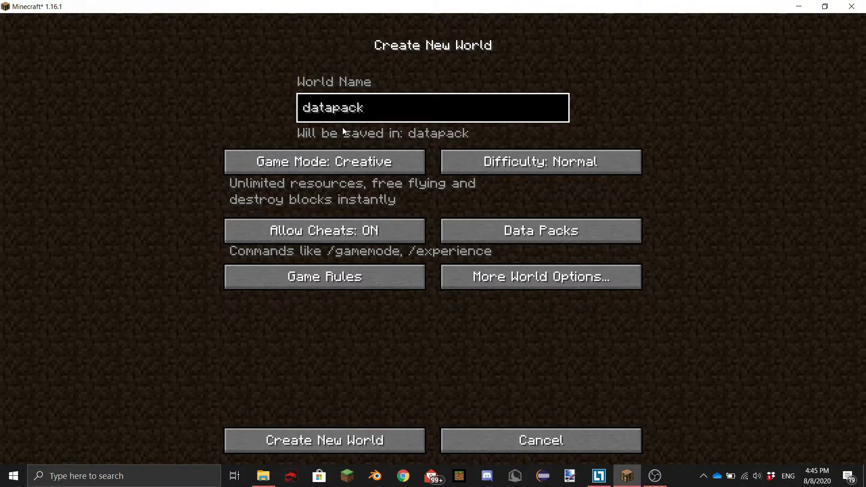
pyautogui.write(' tutorial')
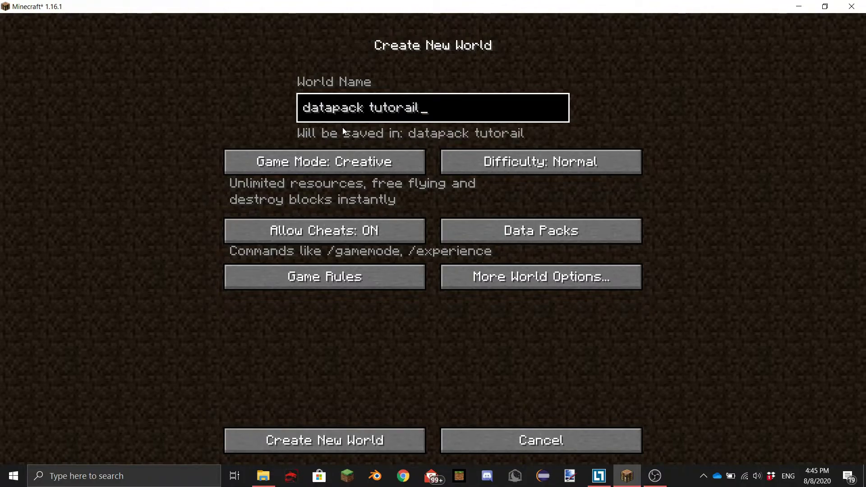
pyautogui.click(334, 433)
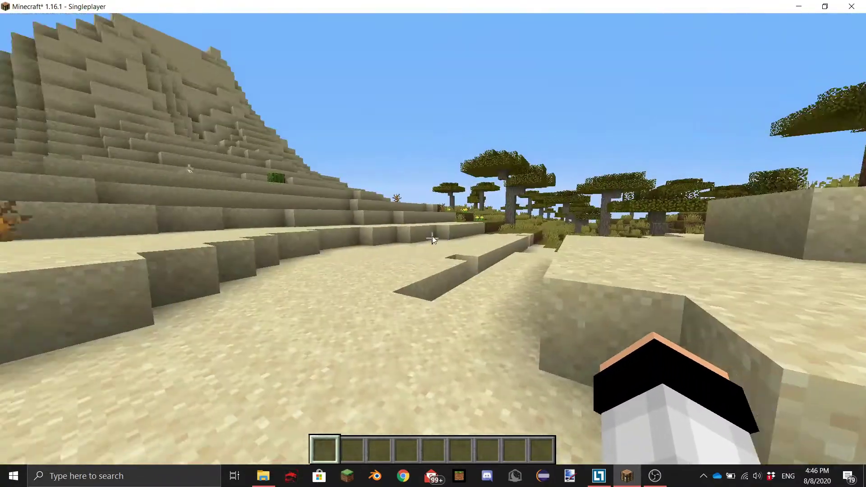
# Step: Save and quit the world, then open its save folder from the datapack tutorial Edit World screen
pyautogui.press('Escape')
pyautogui.click(480, 285)
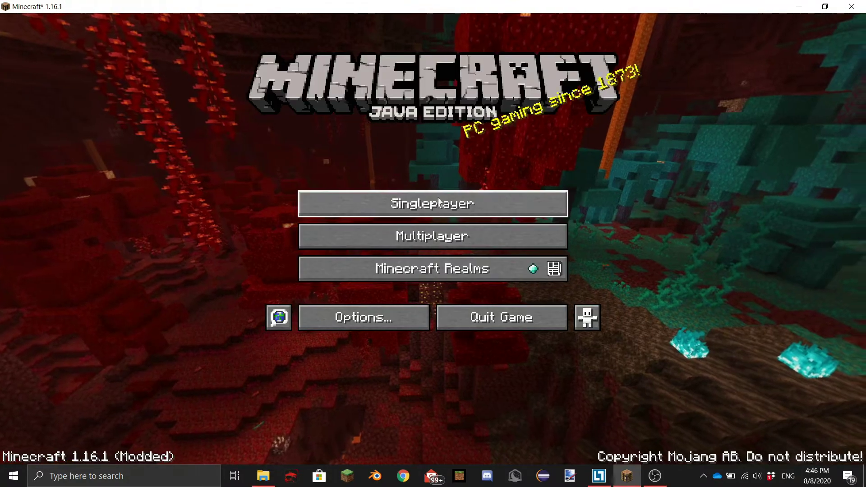
pyautogui.click(438, 202)
pyautogui.click(329, 106)
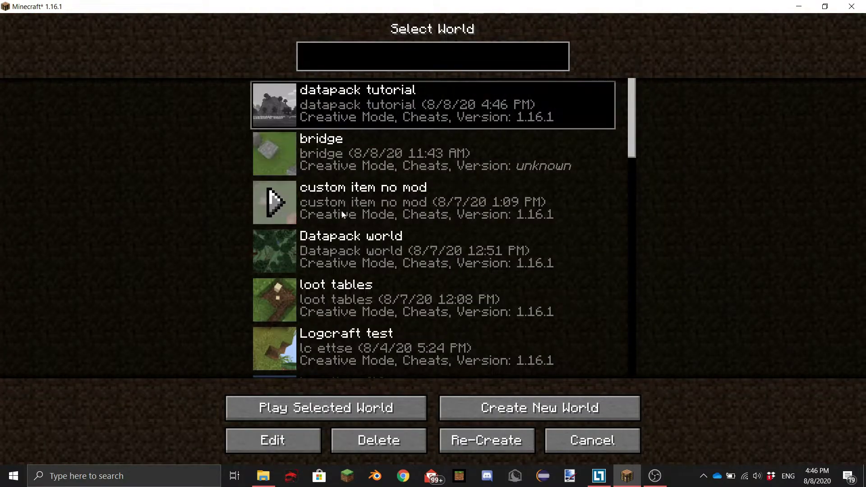
pyautogui.click(273, 440)
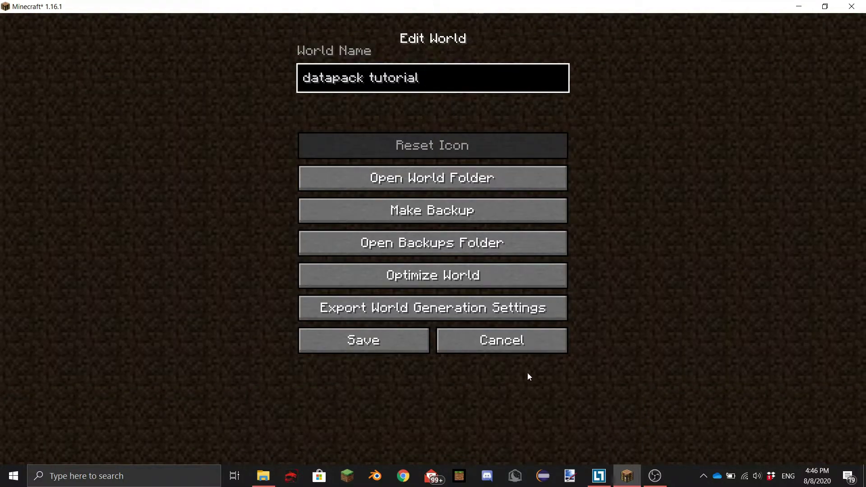
pyautogui.click(394, 179)
# Step: Open the world's datapacks folder, minimize Minecraft, and select the desktop Datapack_template folder
pyautogui.moveTo(366, 89); pyautogui.dragTo(256, 106)
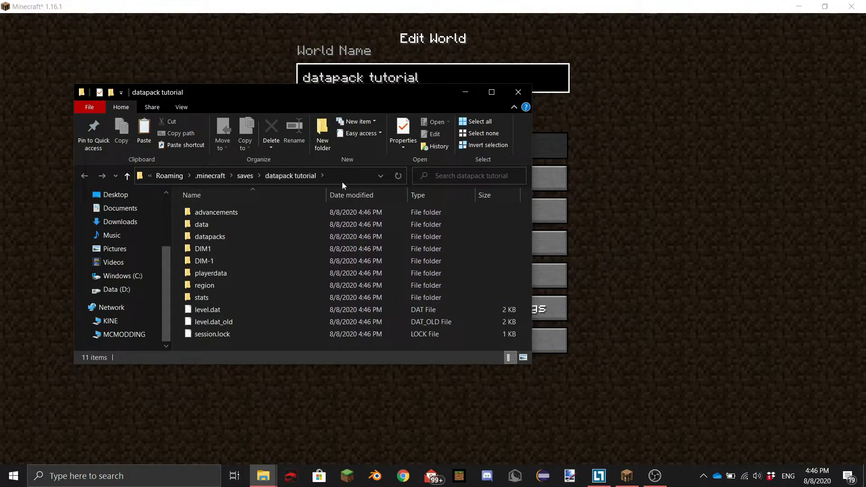
pyautogui.doubleClick(207, 237)
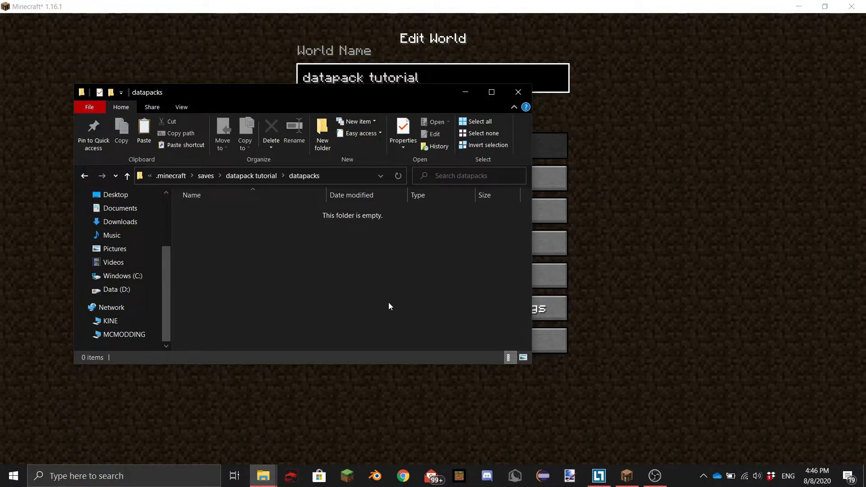
pyautogui.click(799, 7)
pyautogui.click(553, 57)
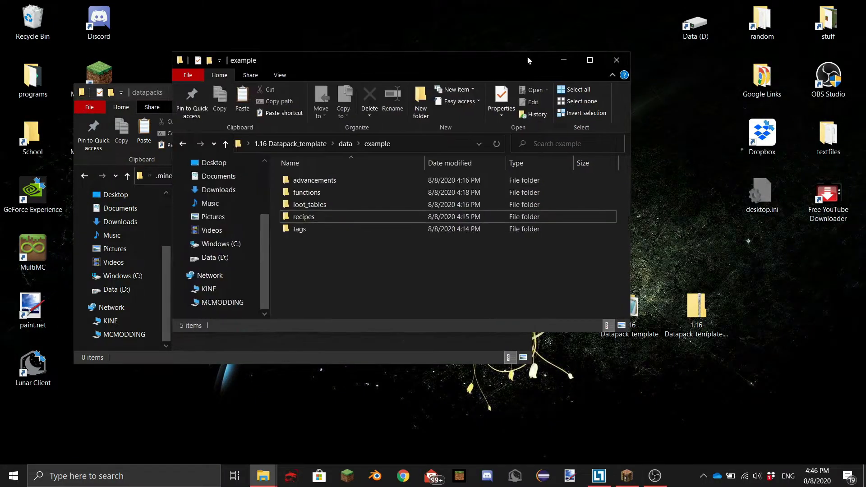
pyautogui.click(630, 315)
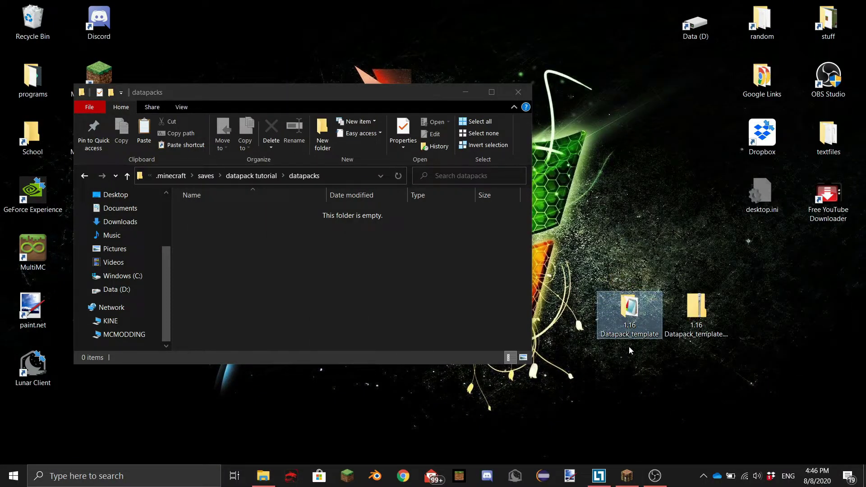
# Step: Check loop.mcfunction's contents, then close it and the functions folder window
pyautogui.hotkey('alt', 'Tab')
pyautogui.doubleClick(473, 207)
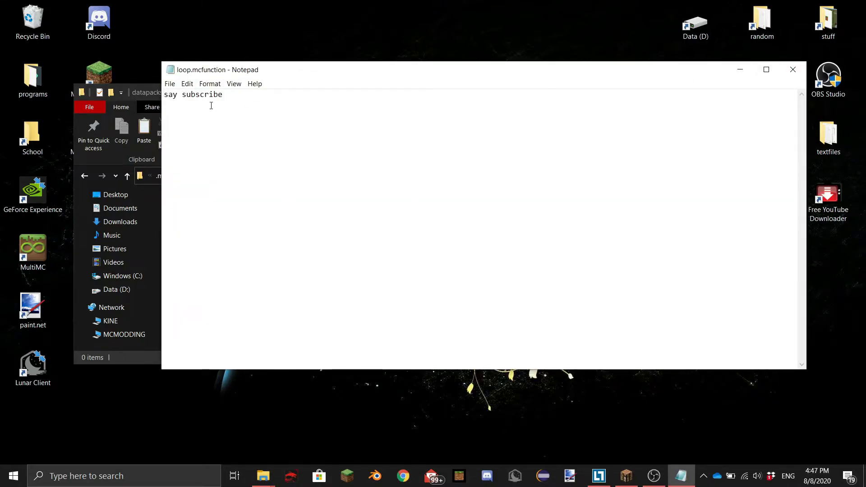
pyautogui.click(793, 69)
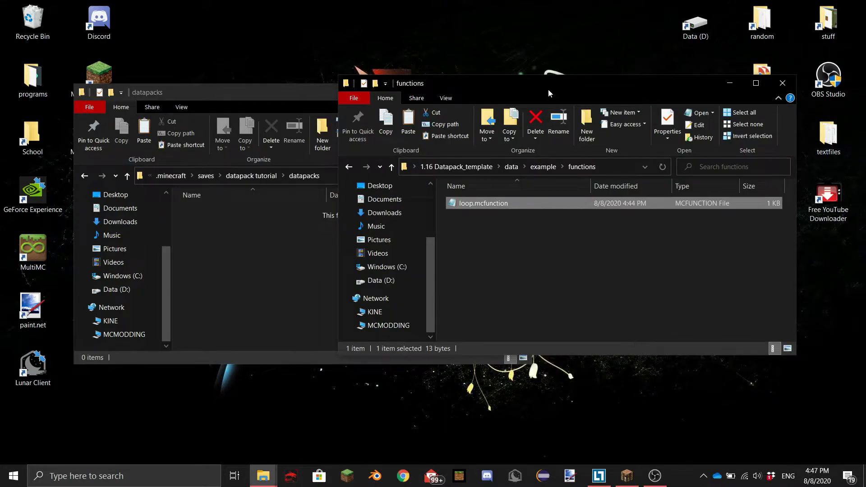
pyautogui.click(783, 83)
# Step: Copy the 1.16 Datapack_template into the world's datapacks folder, verify it, and return to Minecraft
pyautogui.moveTo(696, 311); pyautogui.dragTo(376, 331)
pyautogui.click(697, 315)
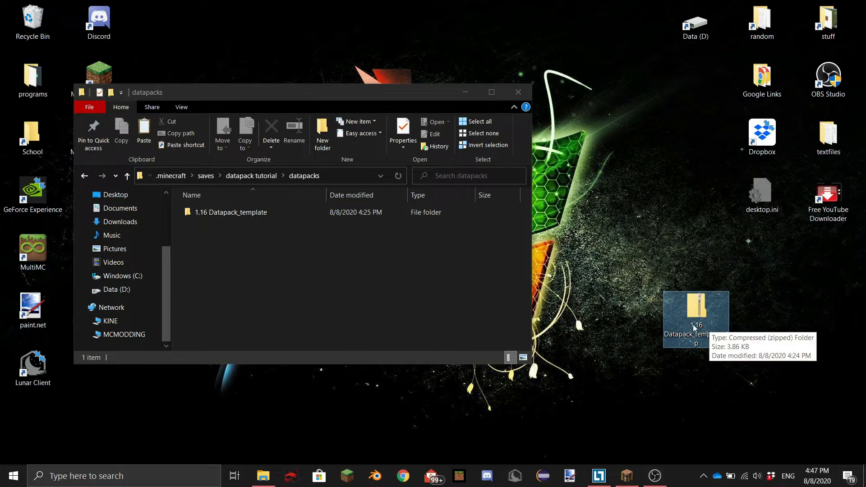
pyautogui.doubleClick(215, 216)
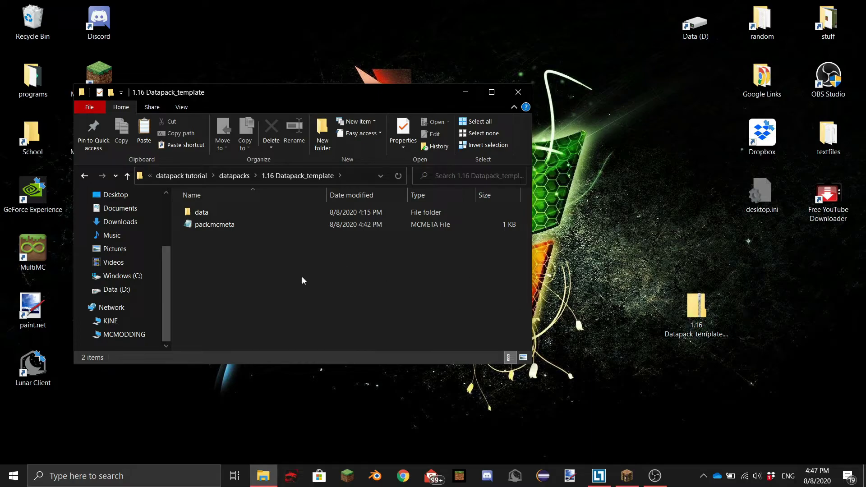
pyautogui.click(232, 176)
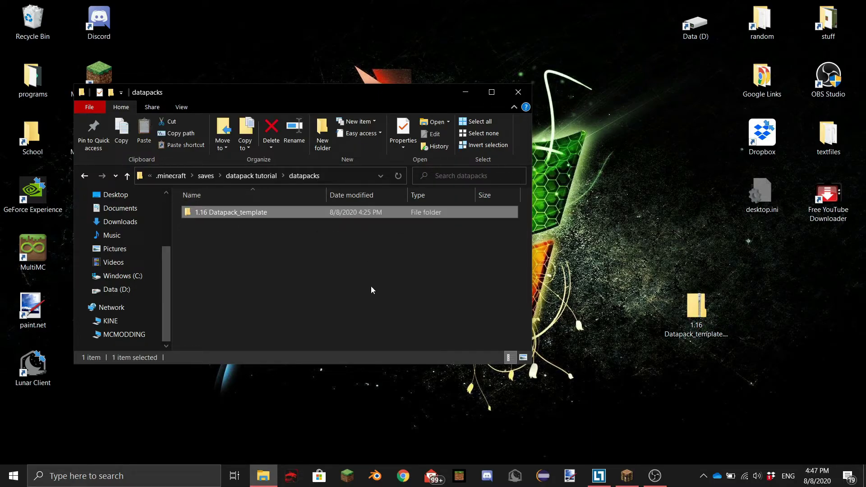
pyautogui.click(290, 280)
pyautogui.click(704, 307)
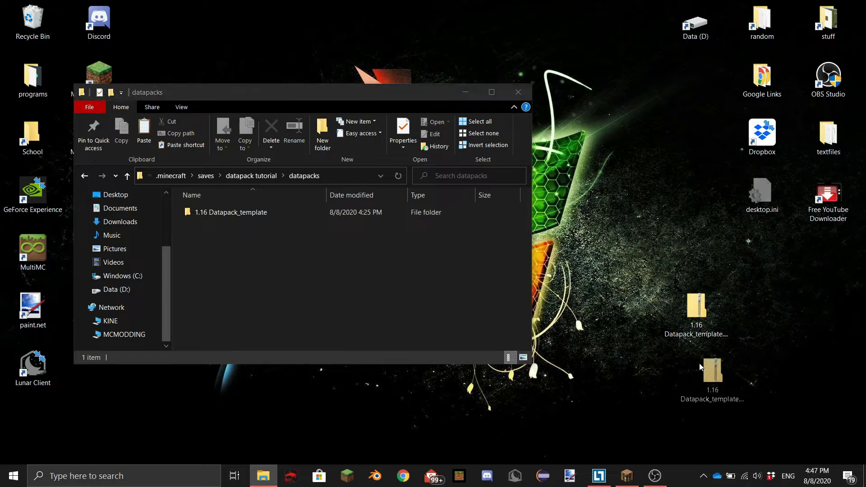
pyautogui.click(341, 263)
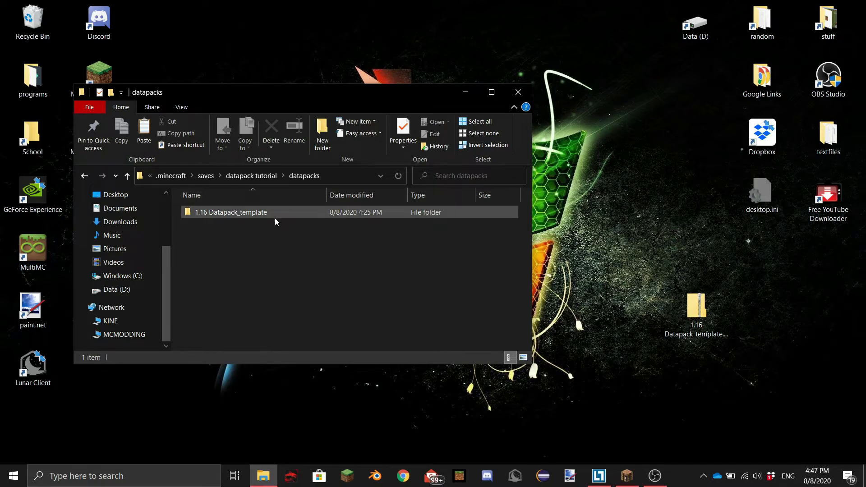
pyautogui.click(627, 476)
# Step: Load the datapack tutorial world and check chat for repeating '[Server] subscribe' messages
pyautogui.click(501, 342)
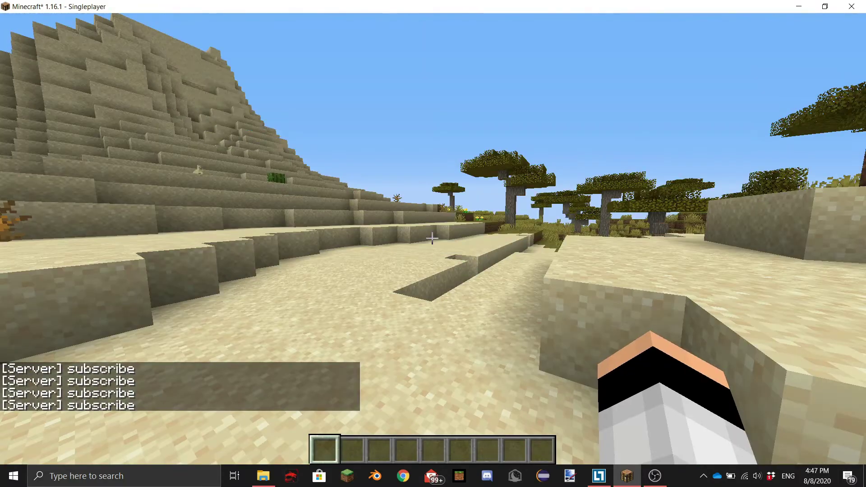
pyautogui.press('t')
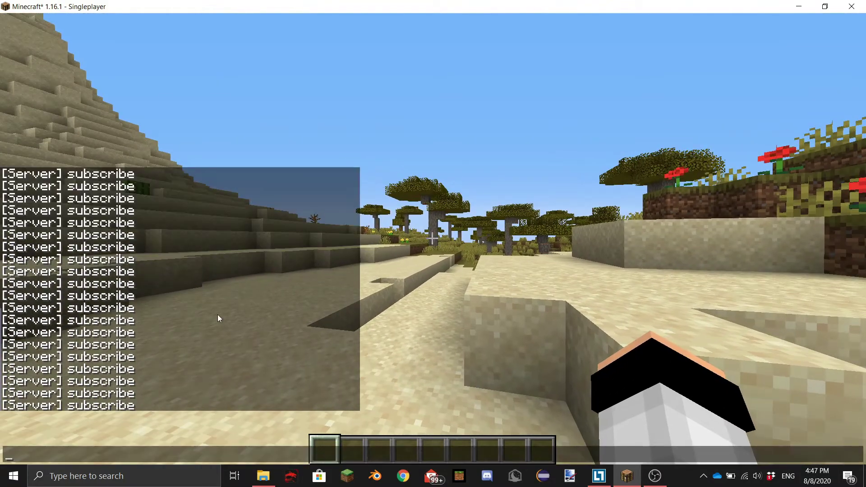
pyautogui.press('Escape')
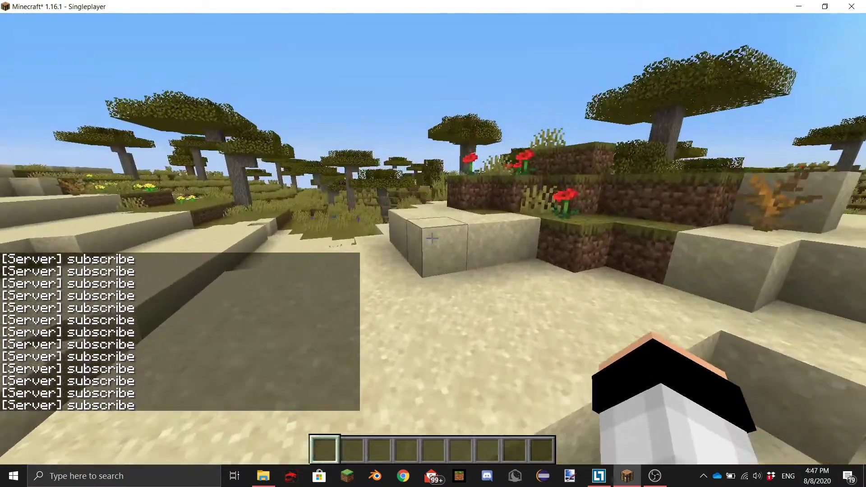
pyautogui.press('w')
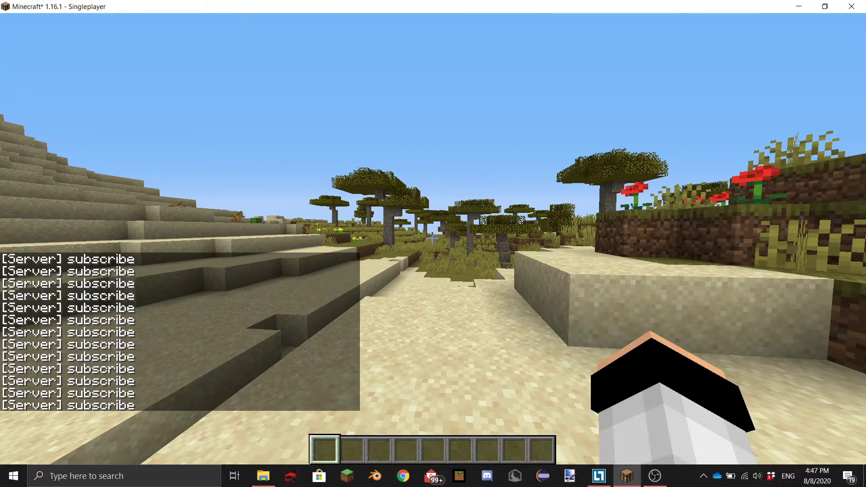
pyautogui.press('/')
# Step: Disable the datapack with /datapack disable "file/1.16 Datapack_template"
pyautogui.write('d')
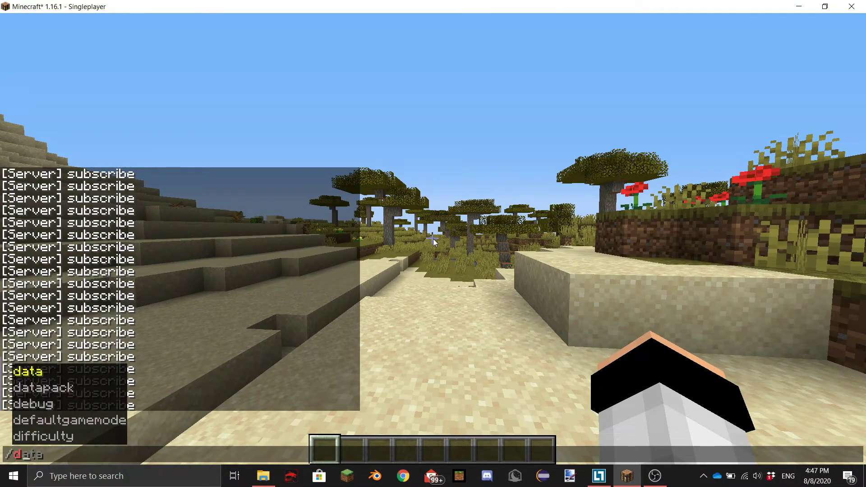
pyautogui.press('Tab')
pyautogui.press('Tab')
pyautogui.press('Tab')
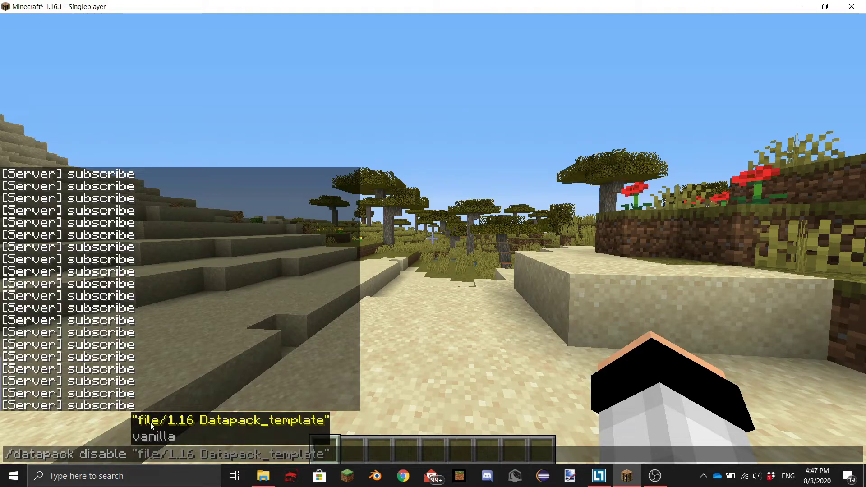
pyautogui.press('Tab')
pyautogui.press('Return')
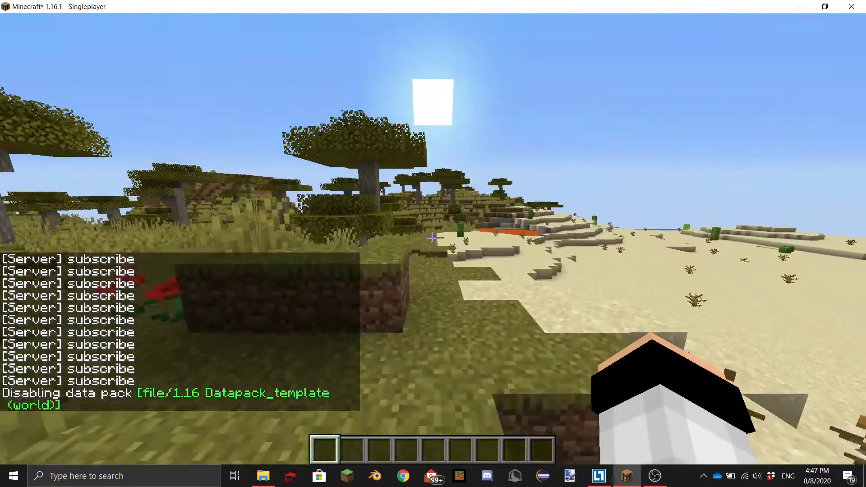
# Step: Re-enable the pack by rerunning the command with enable instead of disable
pyautogui.press('t')
pyautogui.press('Up')
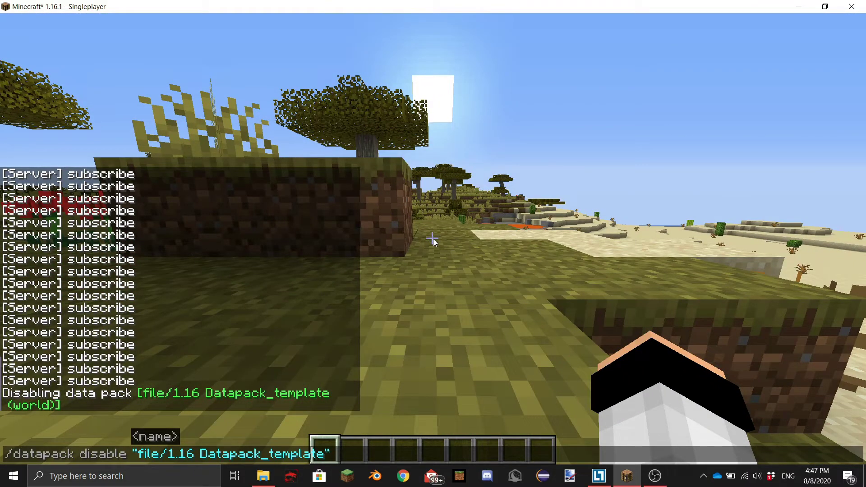
pyautogui.hotkey('ctrl', 'Left')
pyautogui.hotkey('ctrl', 'Left')
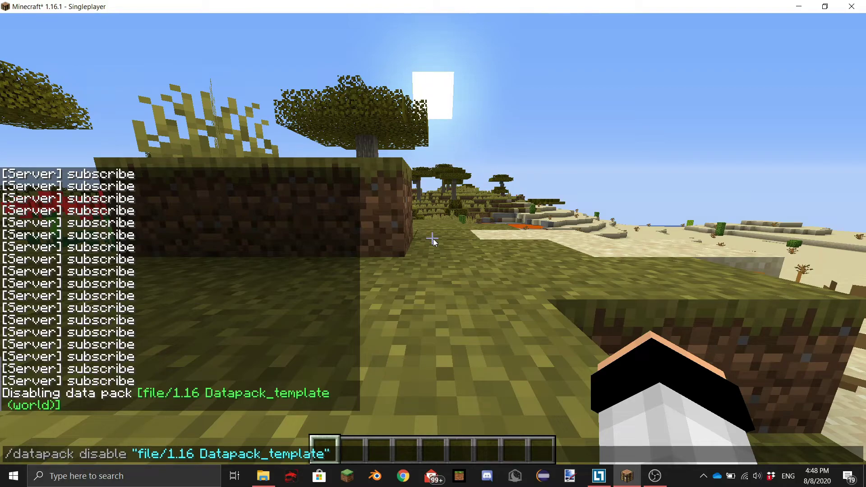
pyautogui.press('BackSpace')
pyautogui.press('BackSpace')
pyautogui.press('BackSpace')
pyautogui.press('BackSpace')
pyautogui.press('BackSpace')
pyautogui.press('BackSpace')
pyautogui.press('BackSpace')
pyautogui.press('BackSpace')
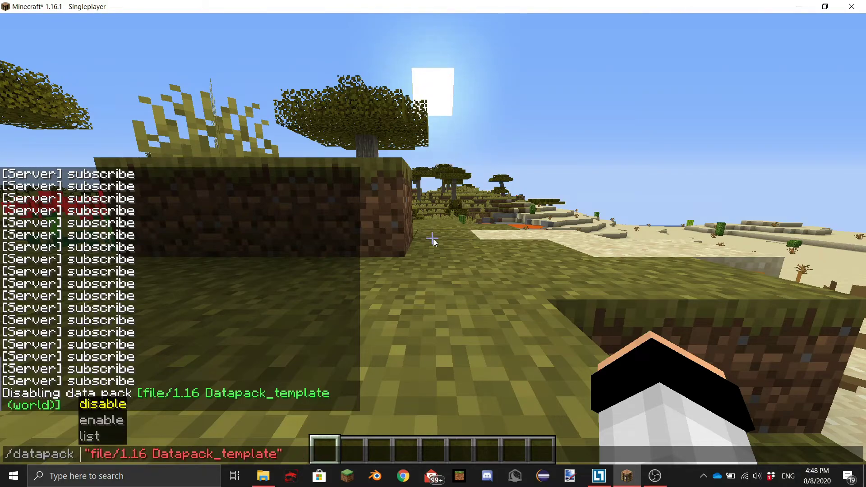
pyautogui.write('enable')
pyautogui.press('Return')
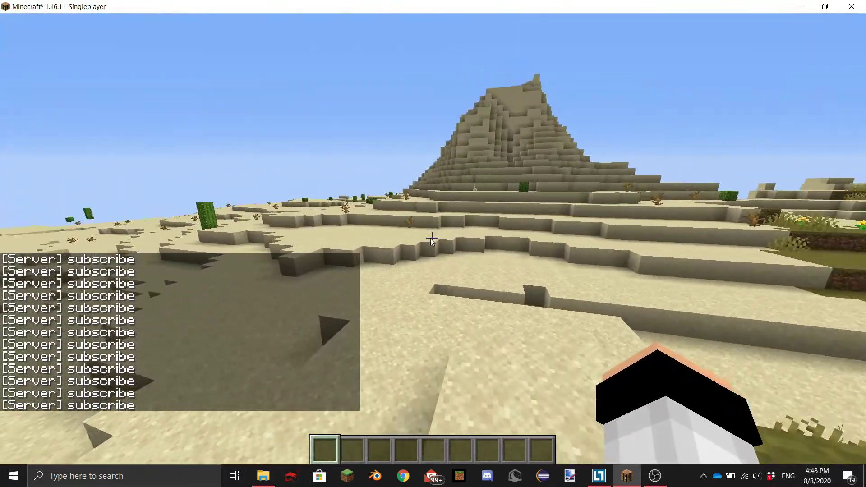
pyautogui.press('t')
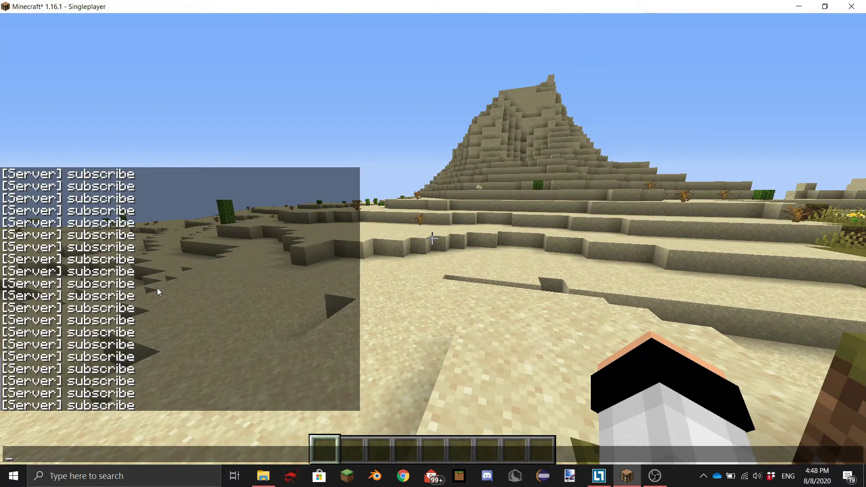
# Step: Disable the 1.16 Datapack_template pack again and switch to a third-person view of the player
pyautogui.press('Return')
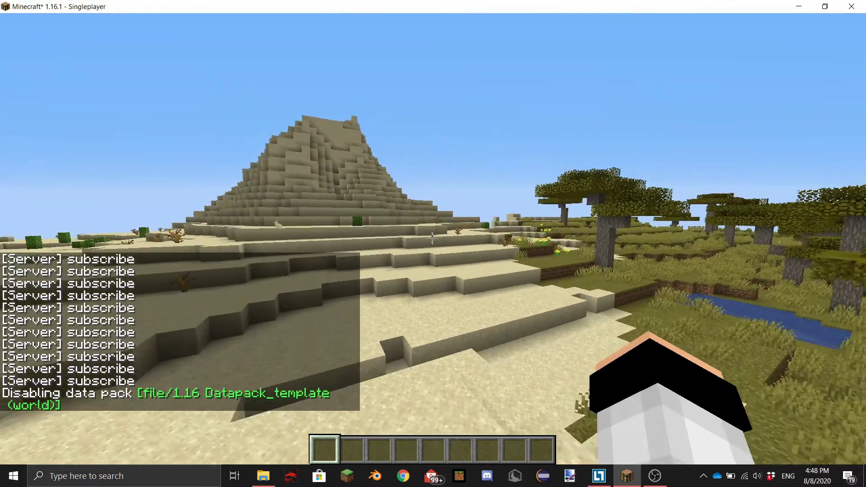
pyautogui.press('F5')
pyautogui.press('F5')
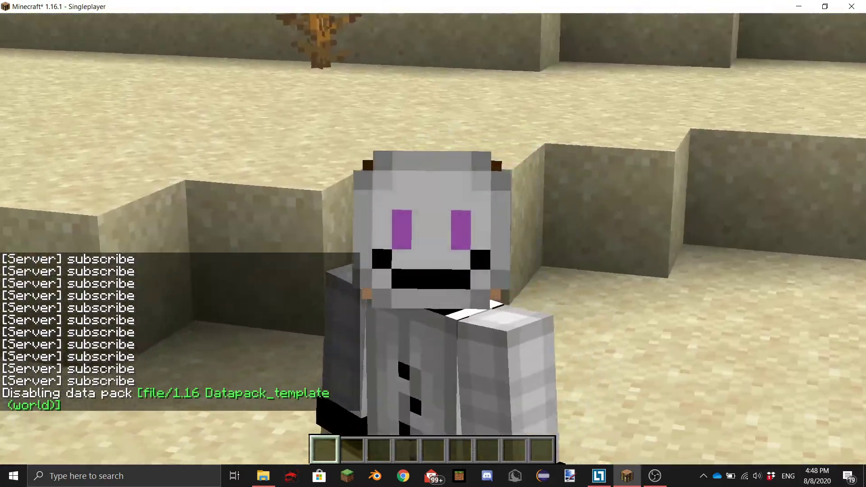